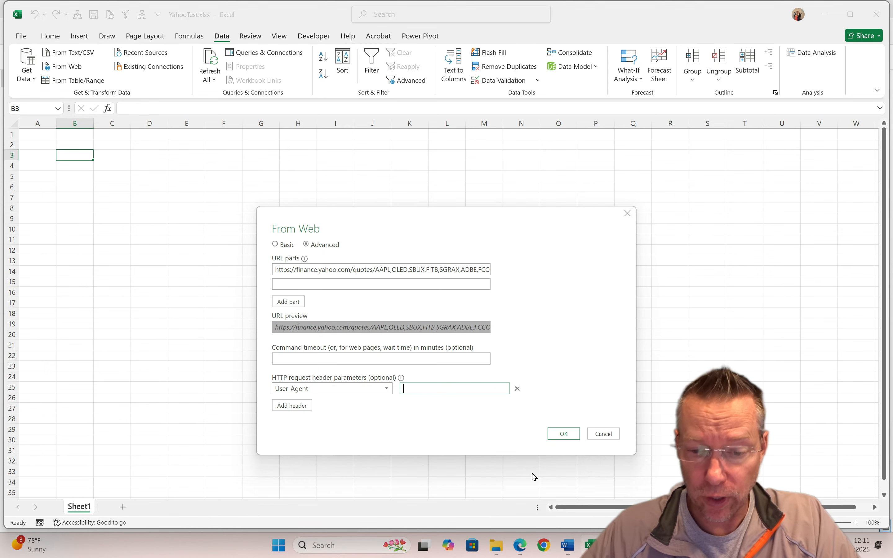
Switch to the Word document and copy the full Mozilla/5.0 user-agent string under Advanced Settings
left_click(567, 545)
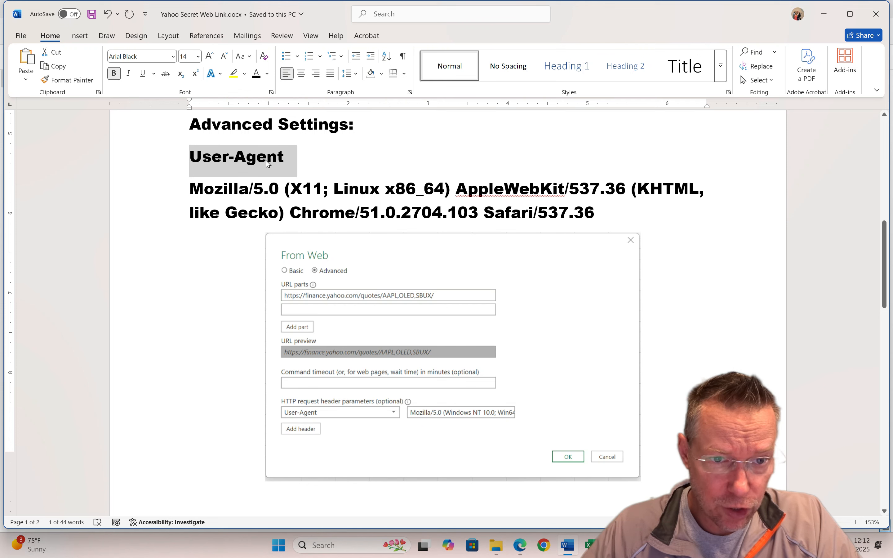
left_click_drag(186, 189, 594, 212)
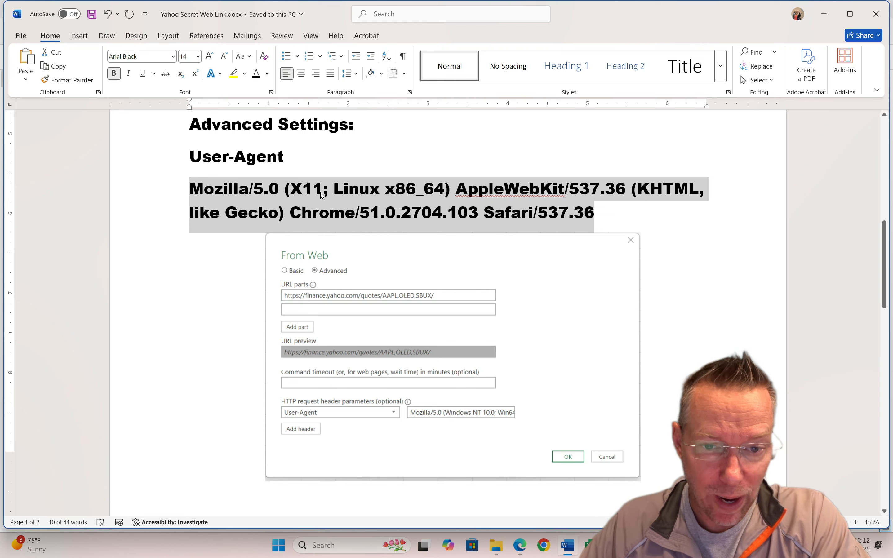
right_click(320, 194)
left_click(368, 236)
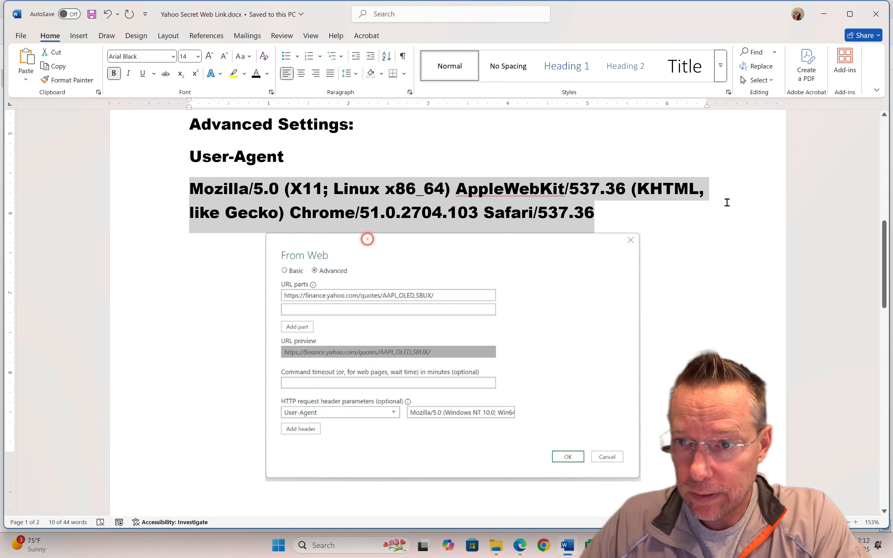
Return to Excel, paste the copied string as the User-Agent header value and connect to the web page
key("alt+Tab")
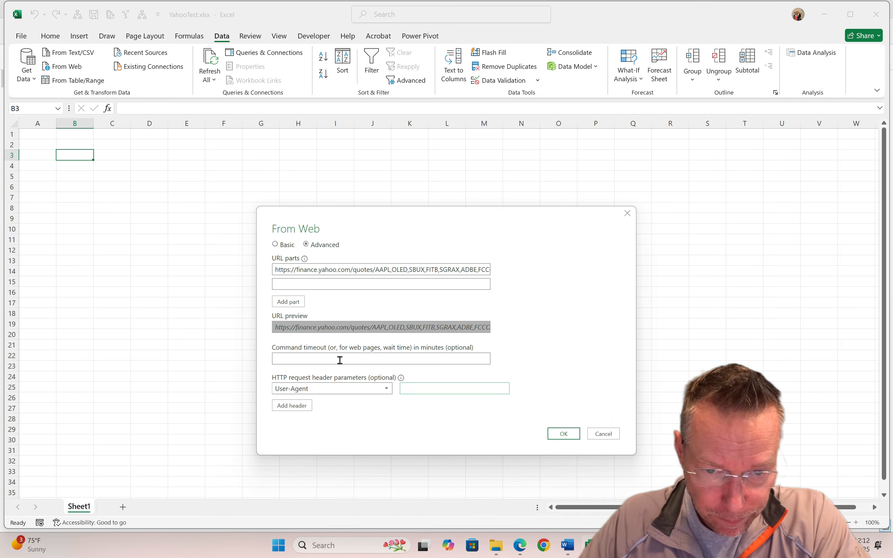
left_click(429, 387)
key("ctrl+v")
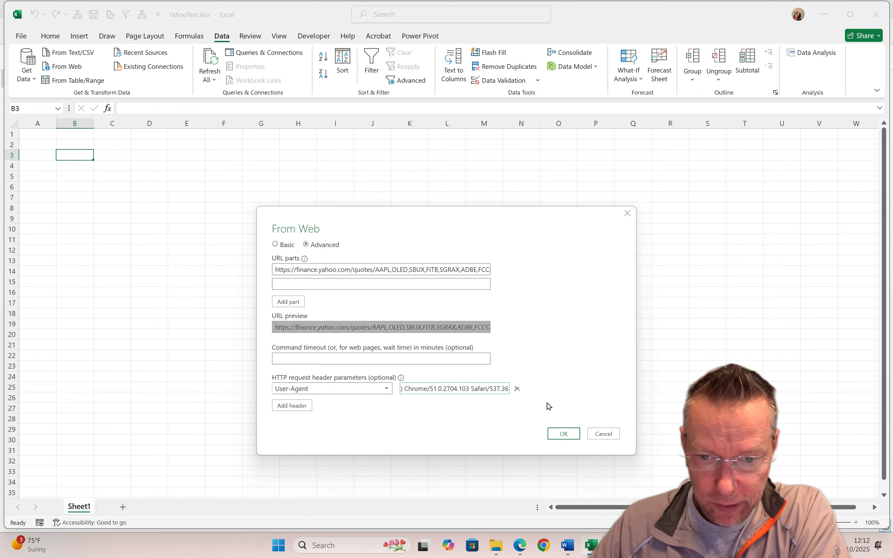
left_click(561, 436)
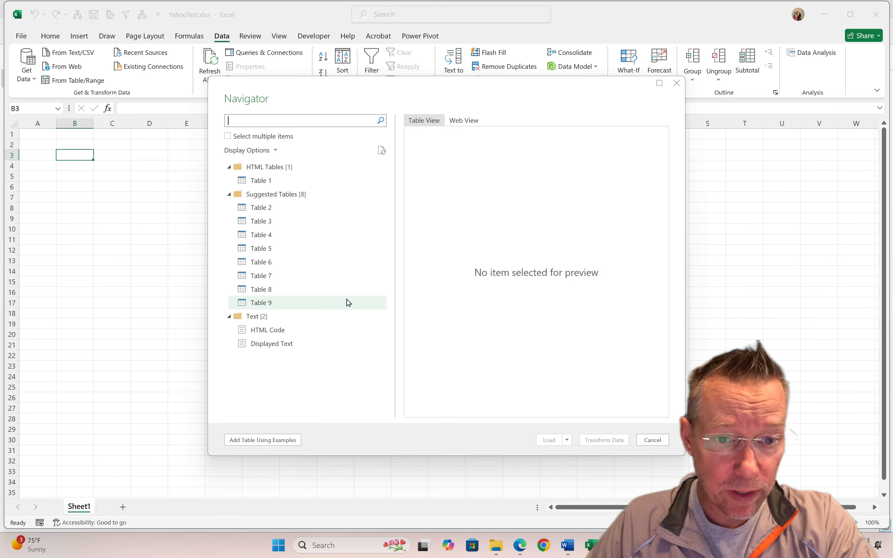
Preview Table 1 in the Navigator and compare its stock list with the web view of the page
left_click(258, 180)
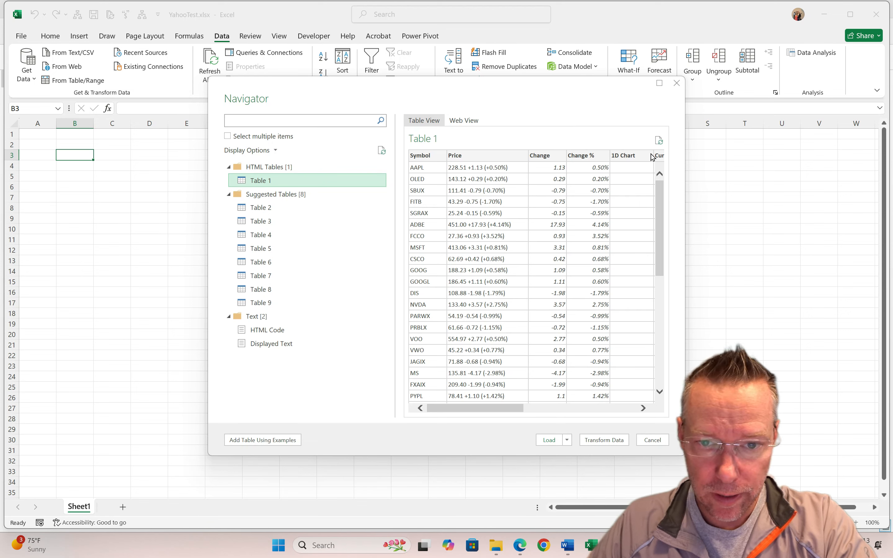
left_click(465, 121)
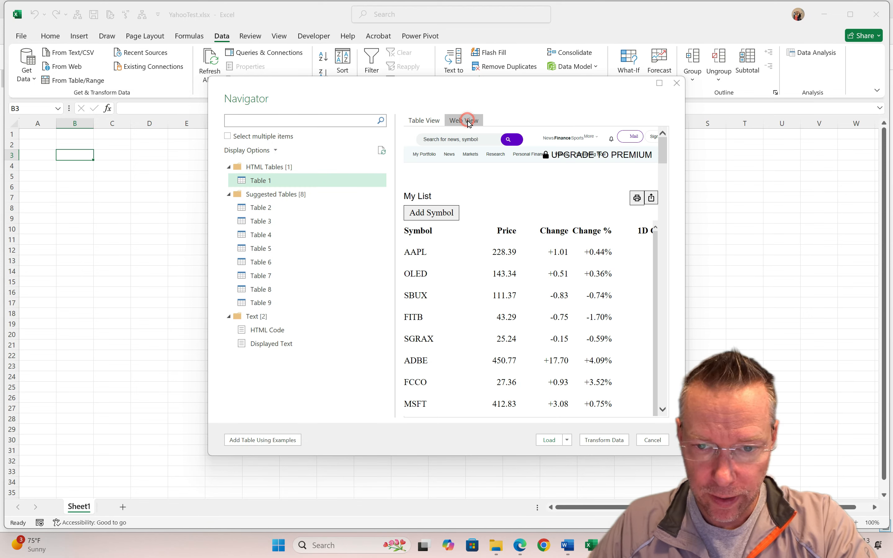
scroll(504, 253, "down", 15)
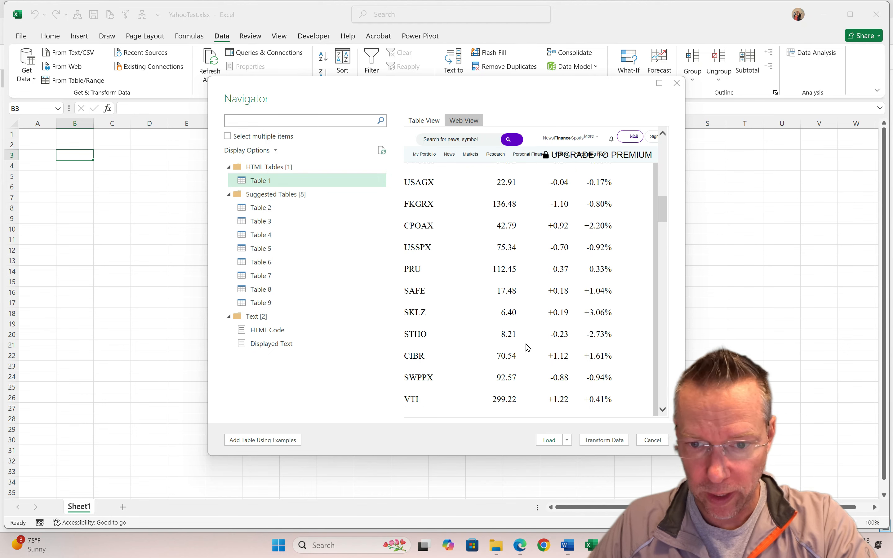
scroll(528, 347, "down", 5)
scroll(526, 345, "up", 5)
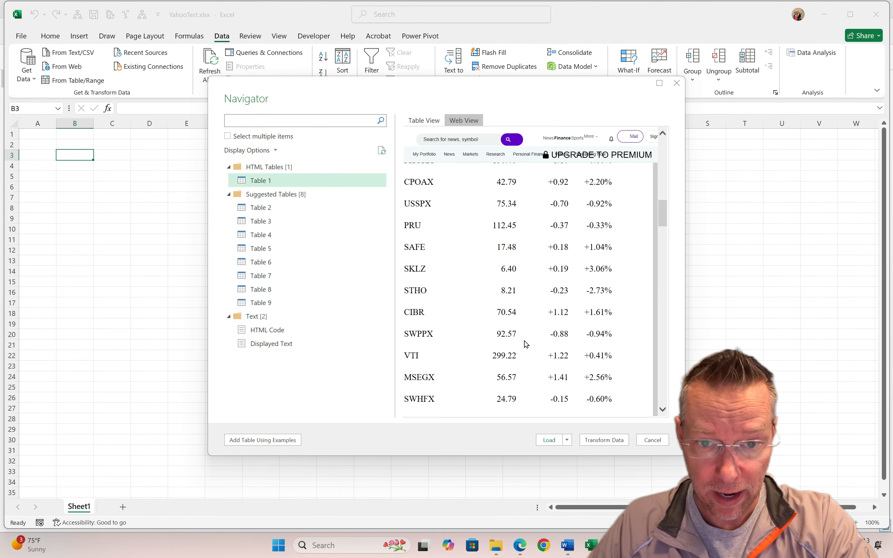
scroll(526, 345, "up", 8)
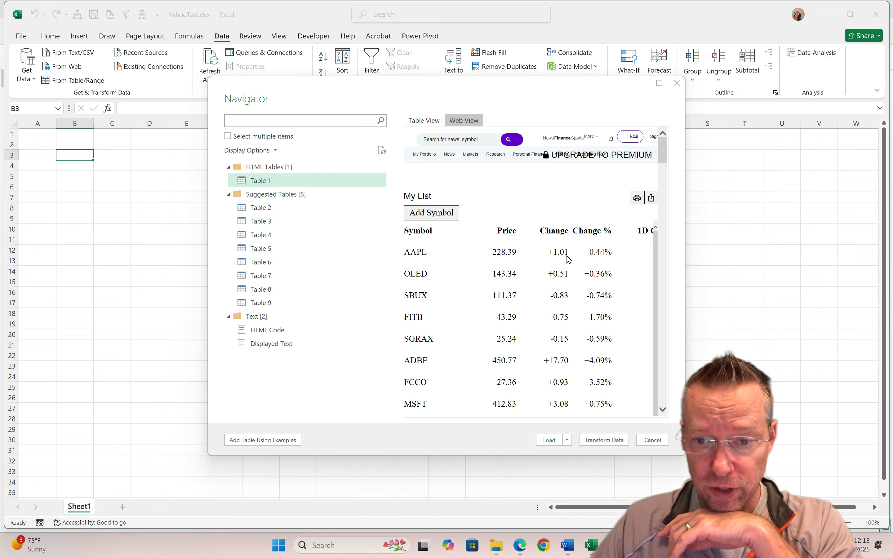
left_click(416, 122)
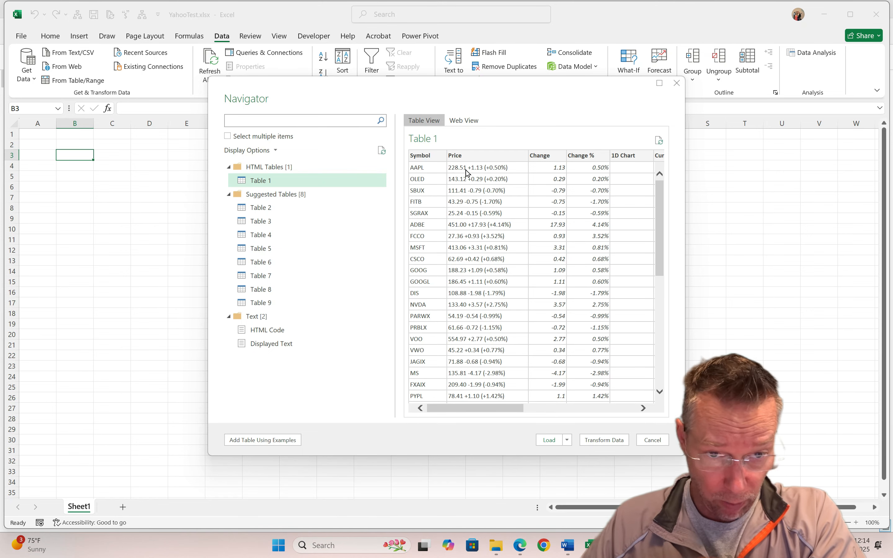
Preview suggested Tables 2 to 5 to examine what data each one contains
left_click(260, 207)
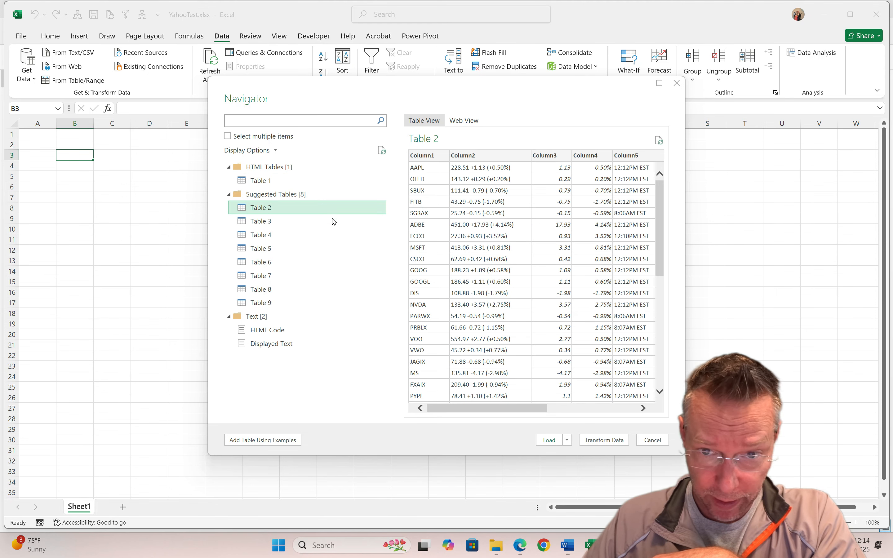
left_click(268, 226)
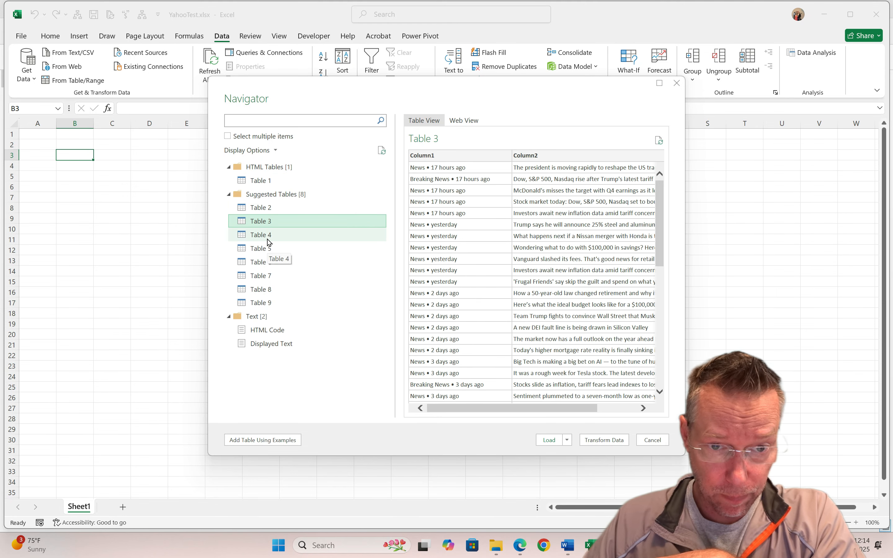
left_click(267, 238)
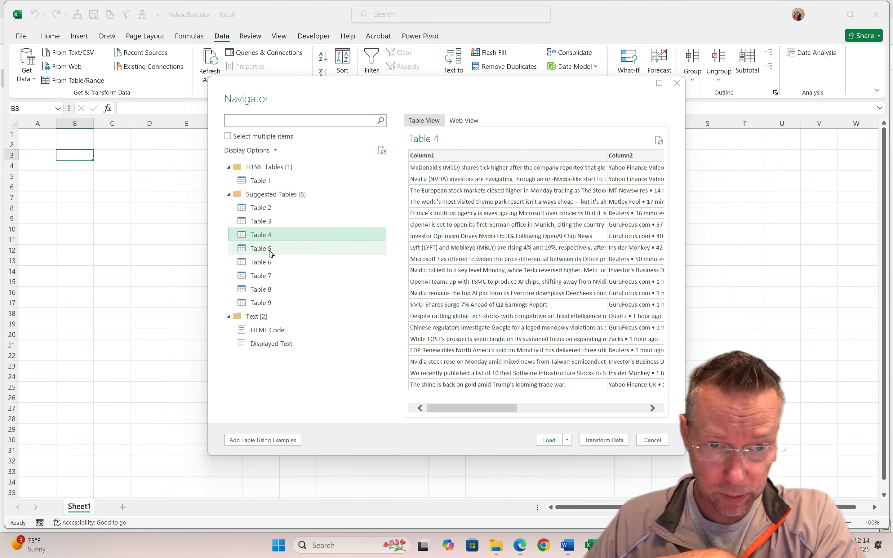
left_click(270, 249)
Choose Table 1, check its rows through to the end, and open it in the Power Query Editor for transformation
left_click(260, 181)
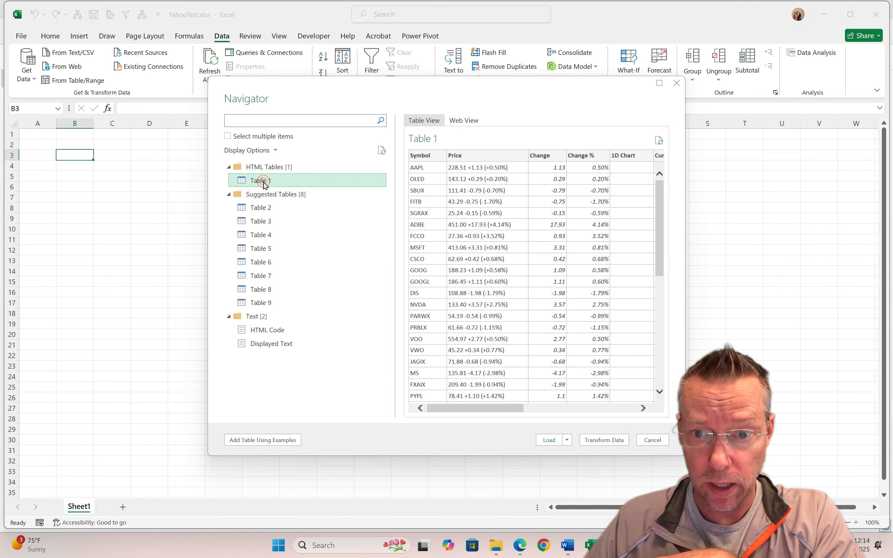
scroll(491, 234, "down", 8)
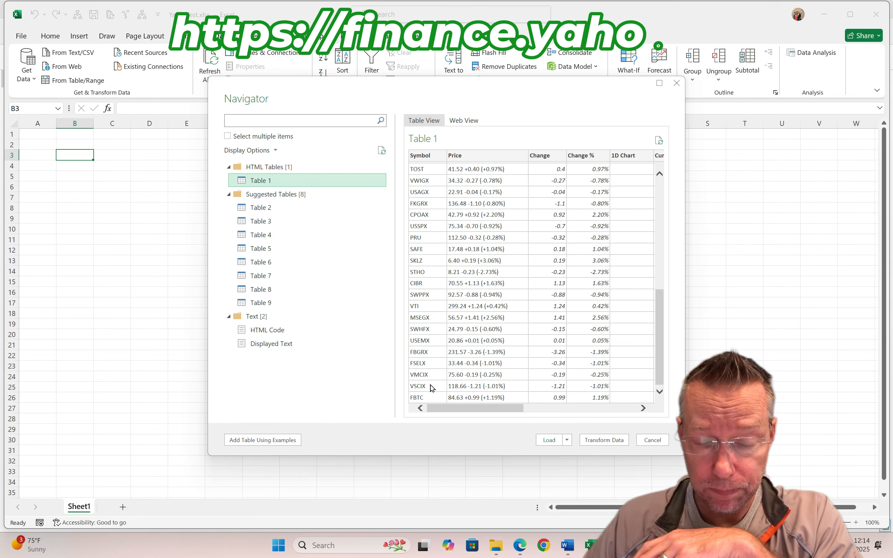
scroll(454, 355, "up", 8)
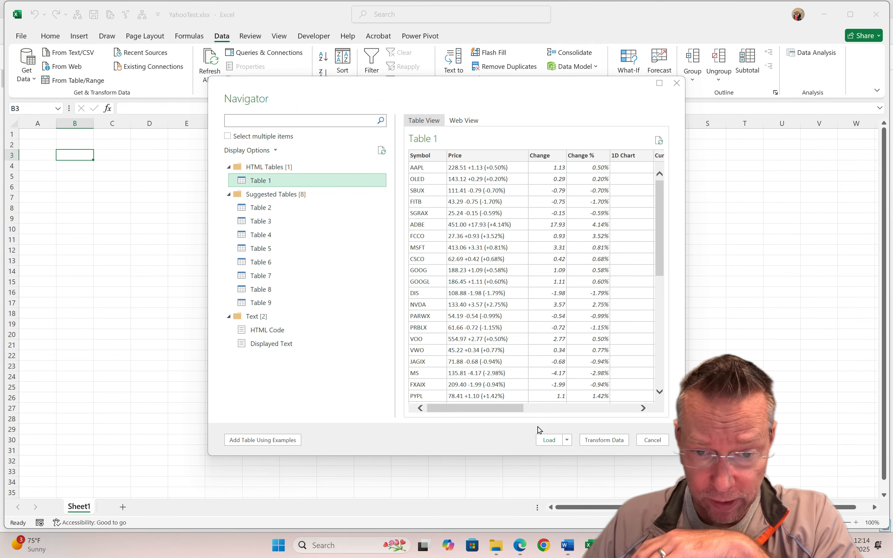
left_click(599, 441)
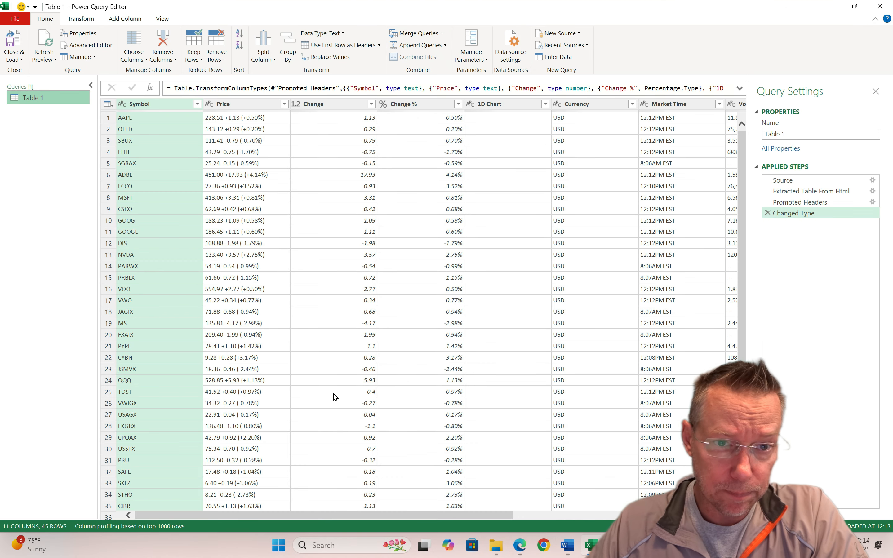
Split the Price column by the Space delimiter at each occurrence of the delimiter
left_click(236, 104)
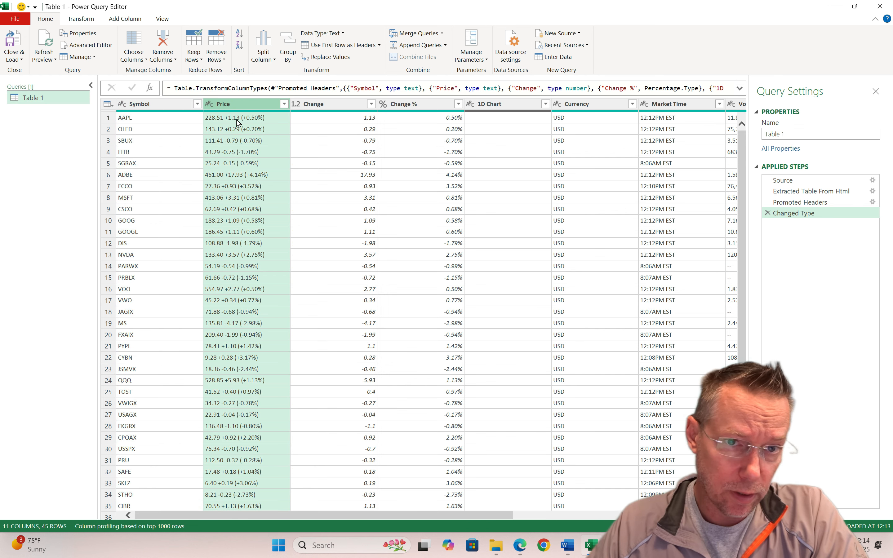
left_click(263, 48)
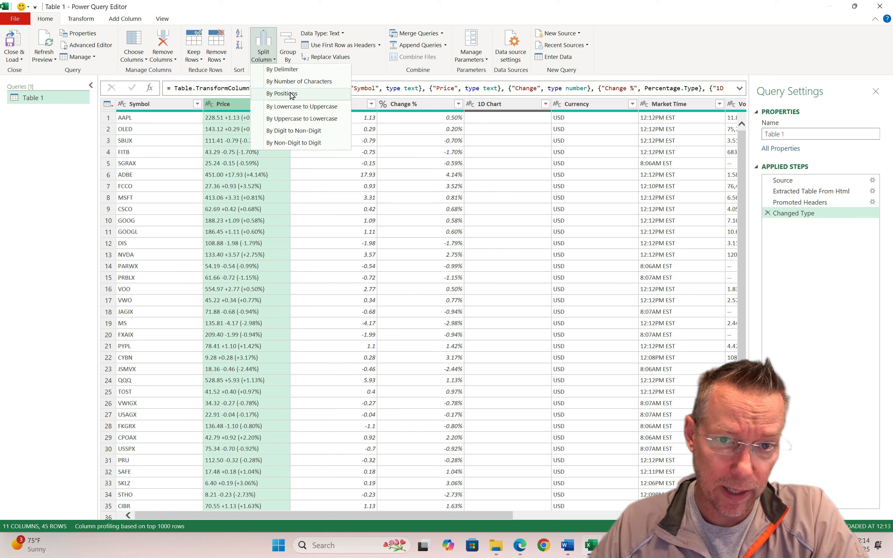
left_click(295, 71)
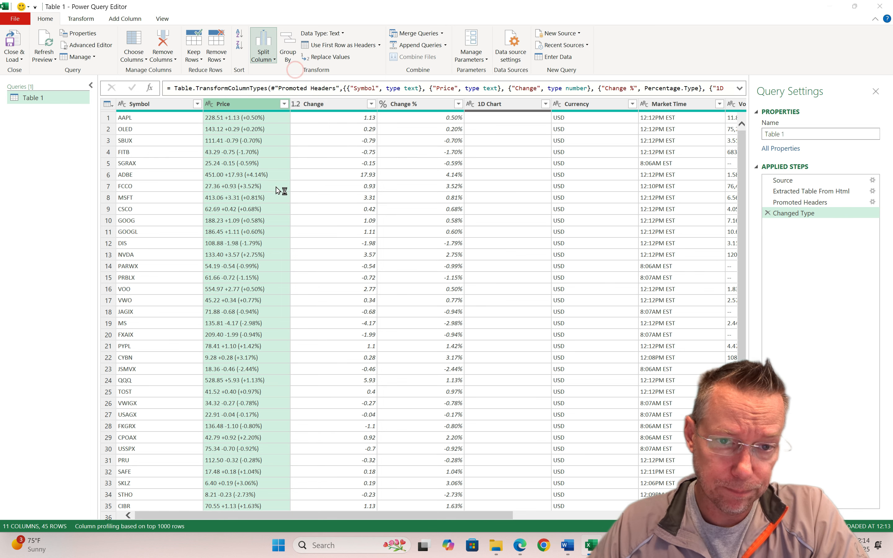
left_click(322, 203)
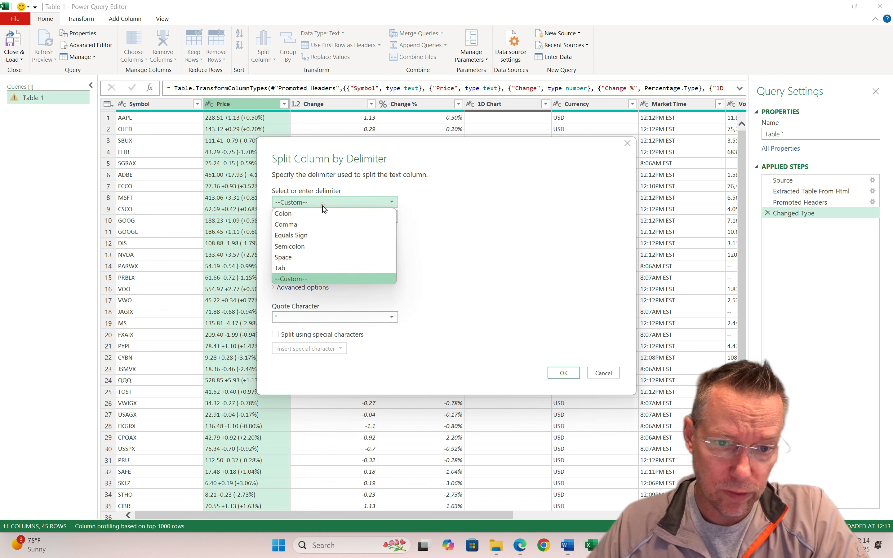
left_click(306, 257)
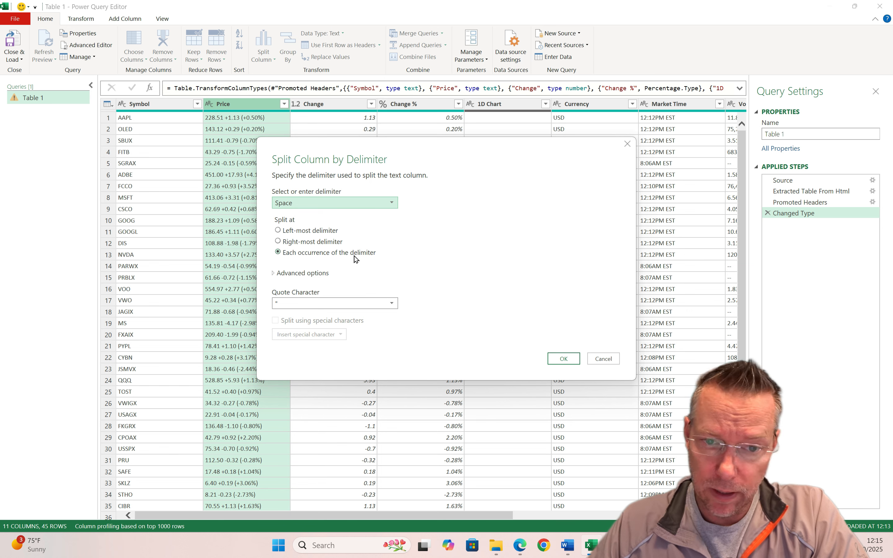
left_click(563, 359)
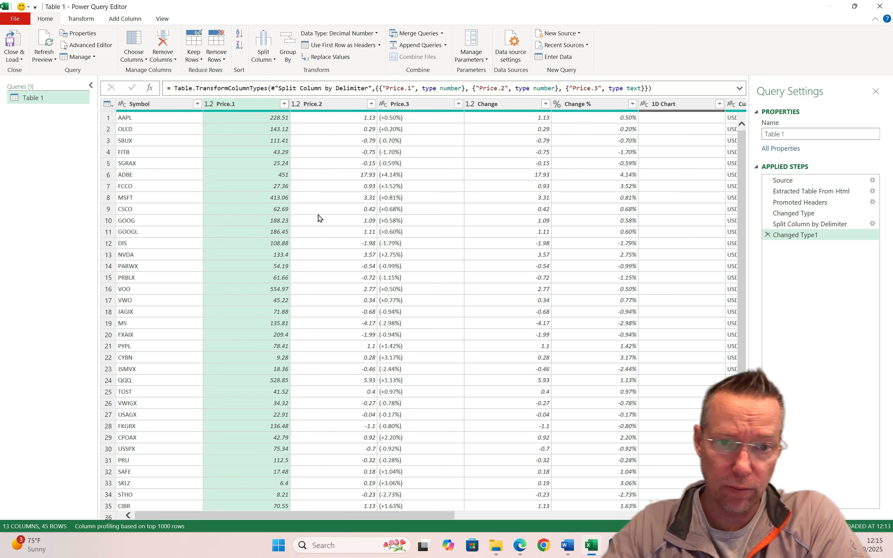
Remove the Price.2 and Price.3 columns and set the Price.1 column's data type to Currency
left_click(324, 107)
left_click(416, 102, "ctrl")
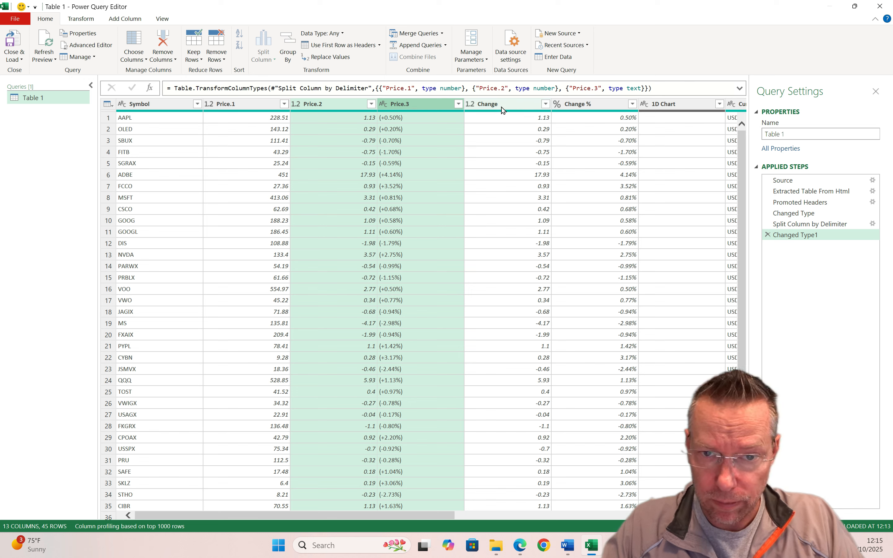
right_click(409, 106)
left_click(431, 118)
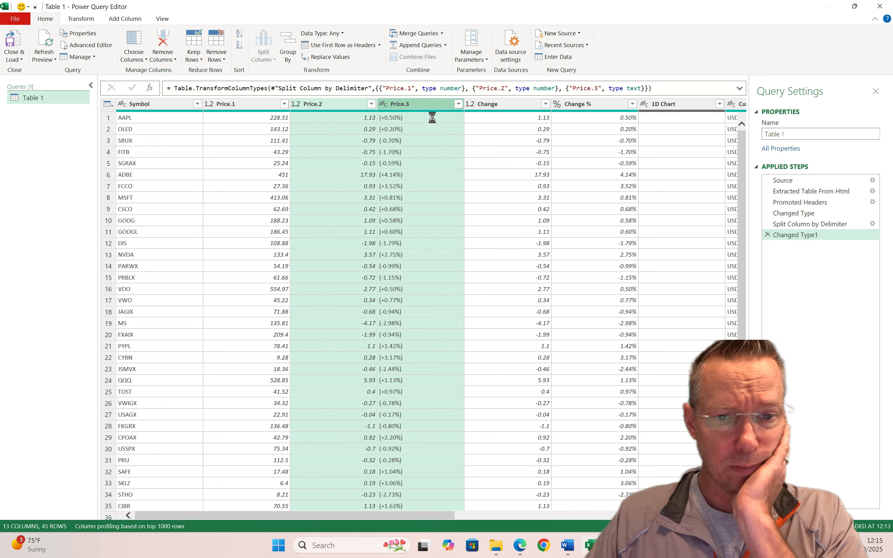
left_click(212, 104)
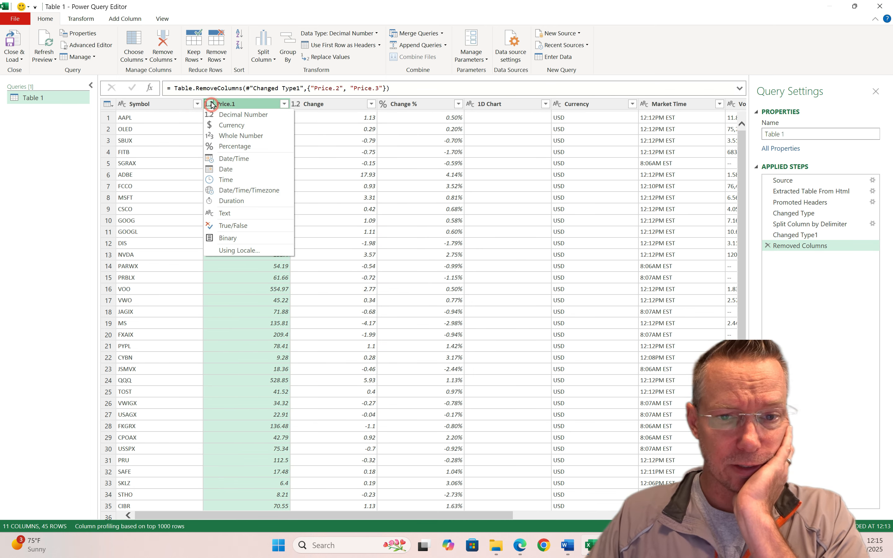
left_click(226, 126)
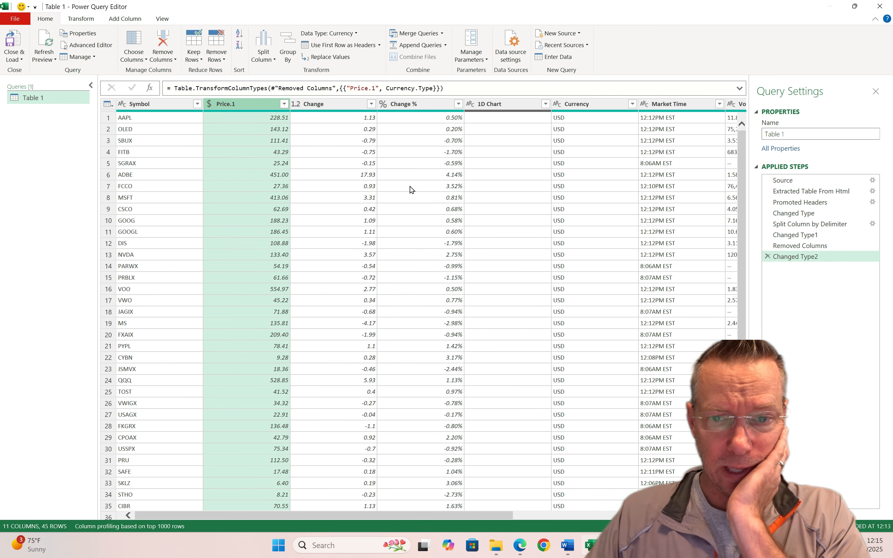
Remove the empty 1D Chart column and the Currency column from the query
left_click(502, 103)
scroll(515, 354, "down", 3)
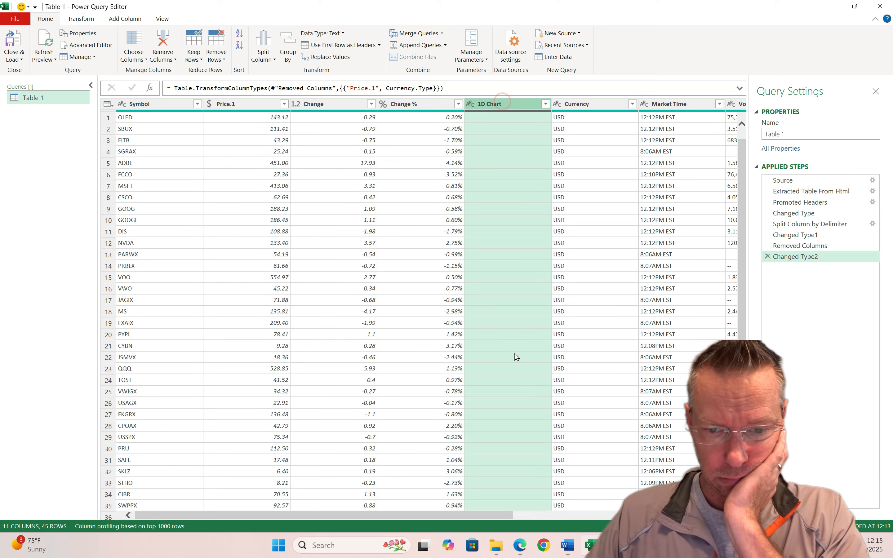
scroll(512, 355, "up", 3)
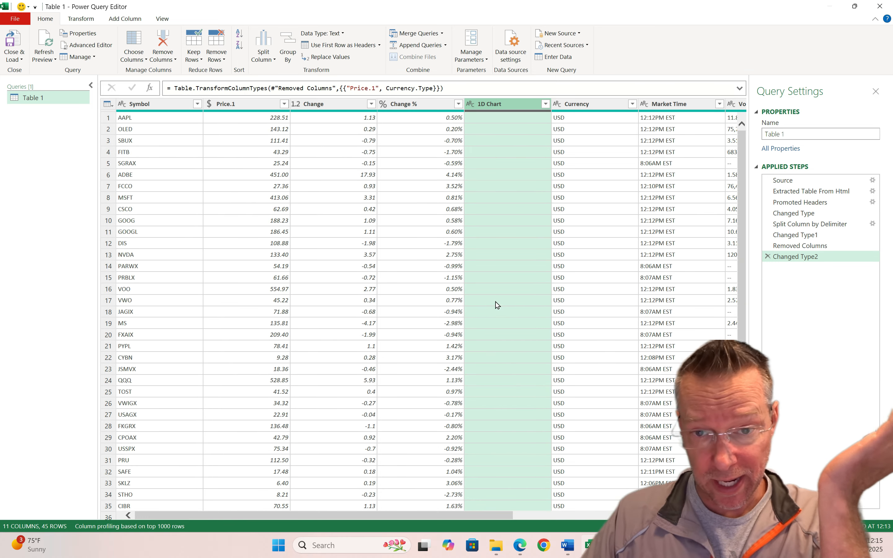
right_click(506, 104)
left_click(547, 120)
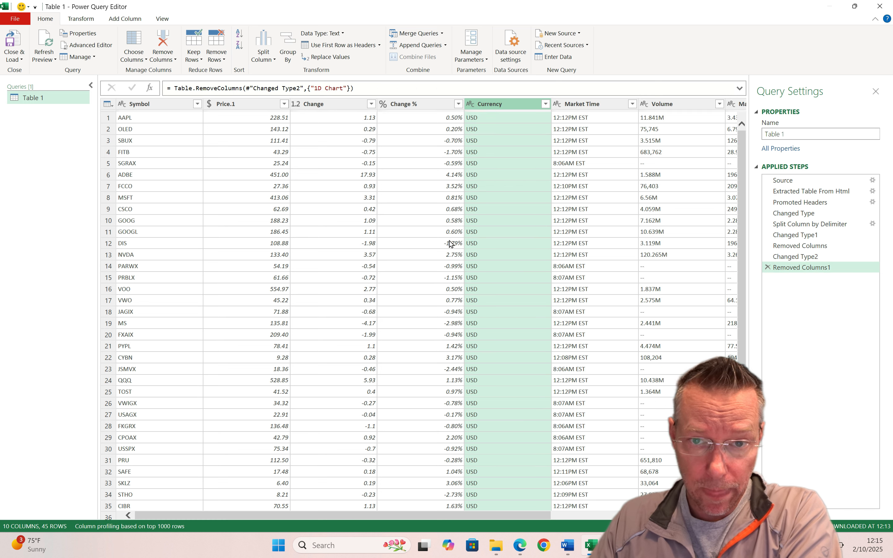
right_click(512, 105)
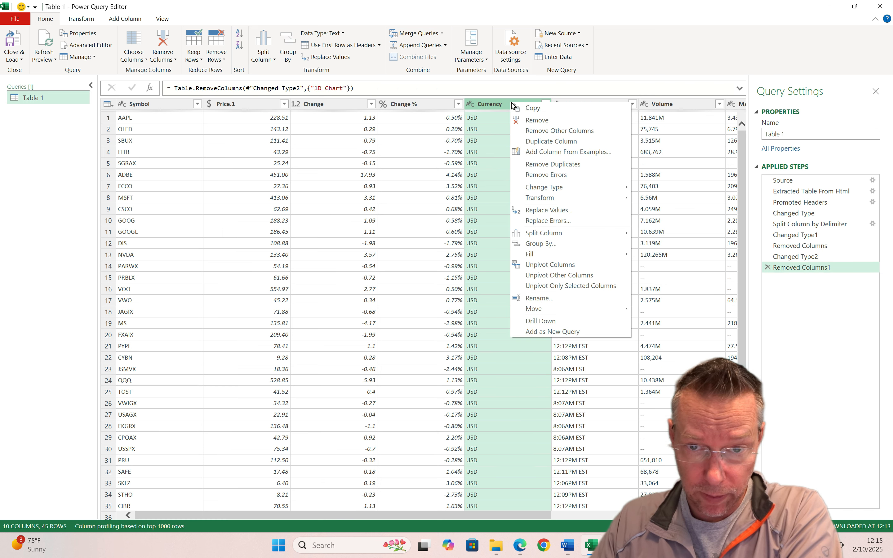
left_click(542, 120)
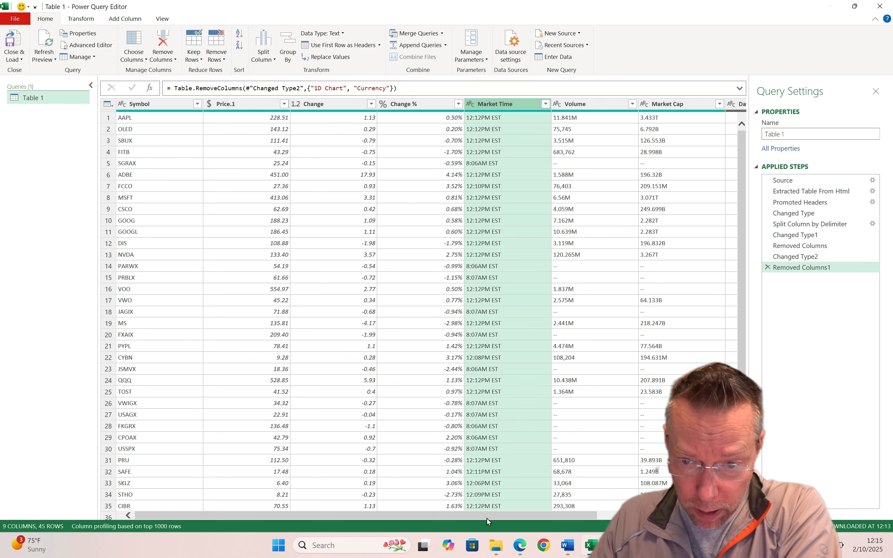
Remove the empty Day Range and 52 Wk Range columns from the query
scroll(619, 306, "right", 5)
left_click(596, 105)
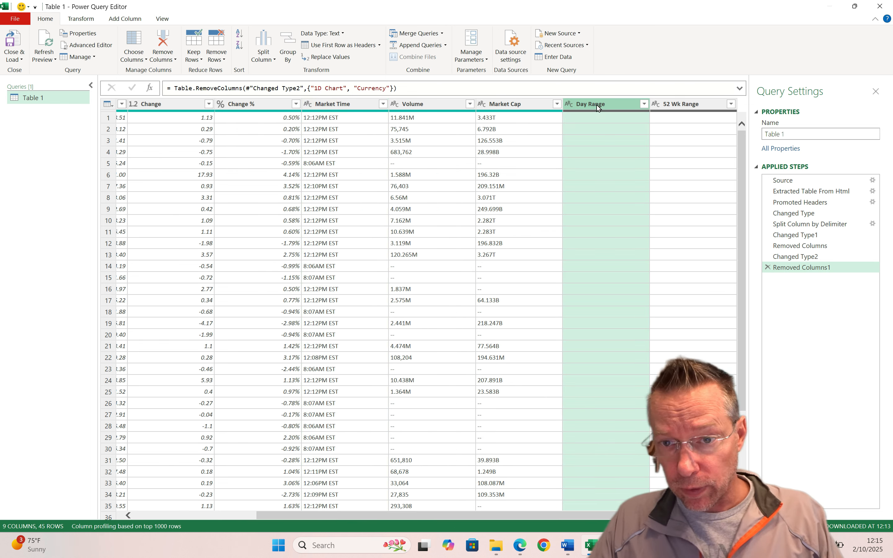
left_click(685, 105, "ctrl")
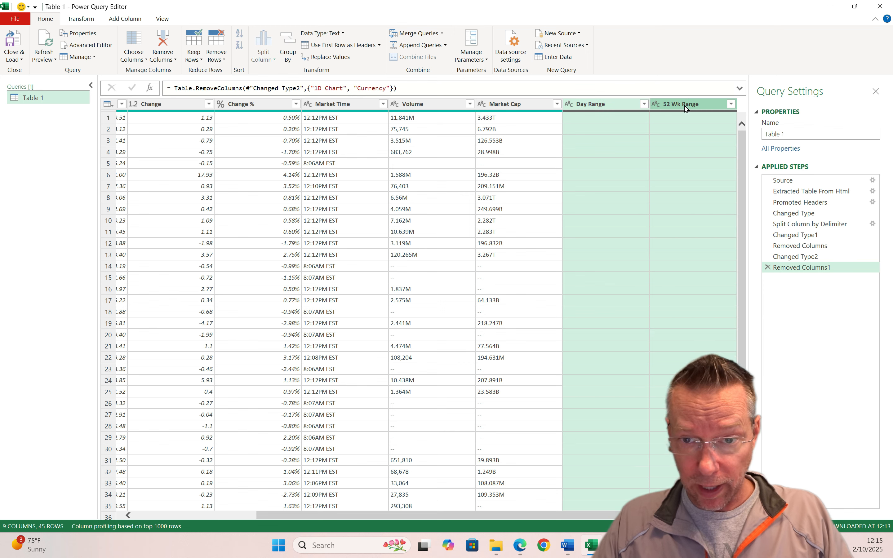
right_click(682, 105)
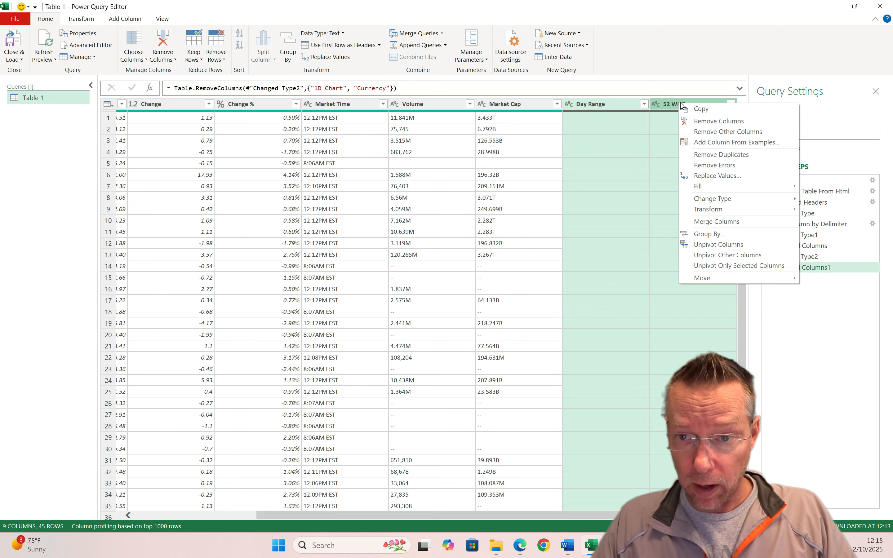
left_click(702, 123)
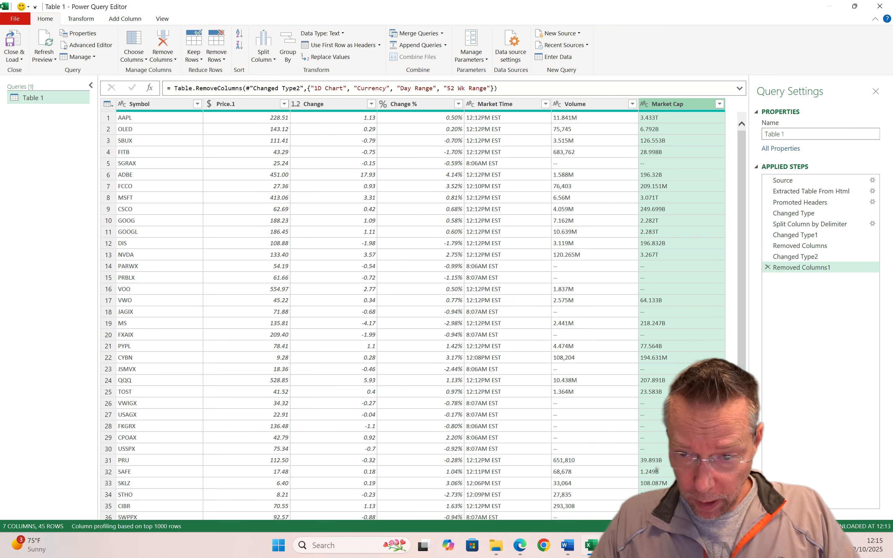
Check the remaining query rows, close and load the query into the workbook, and look through the loaded table
scroll(354, 390, "down", 3)
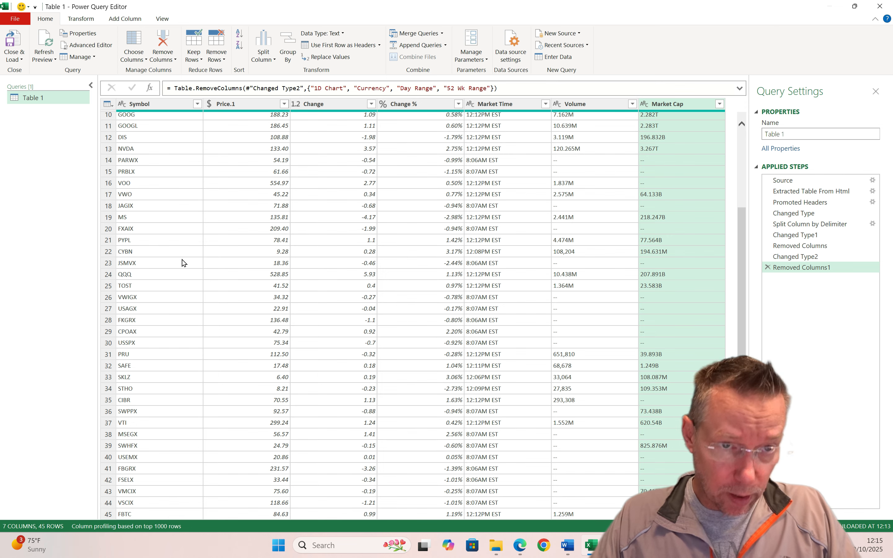
left_click(14, 37)
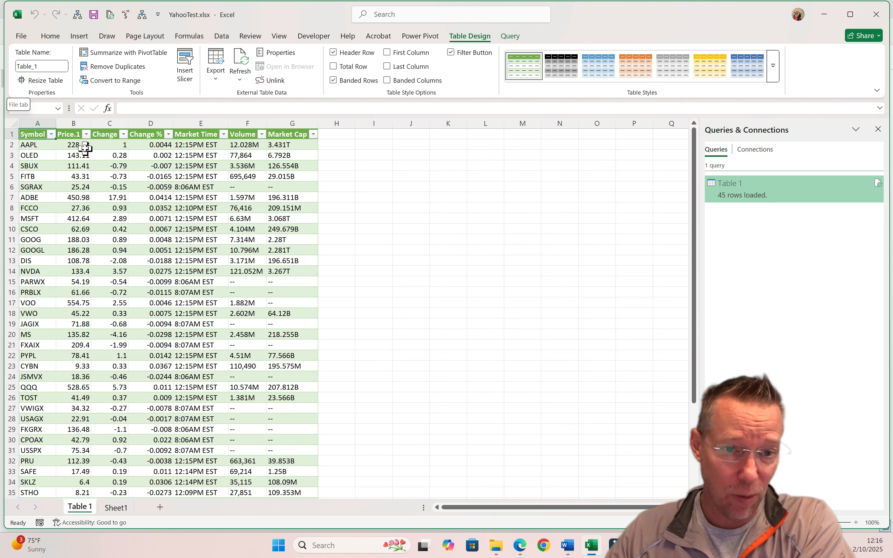
left_click(85, 240)
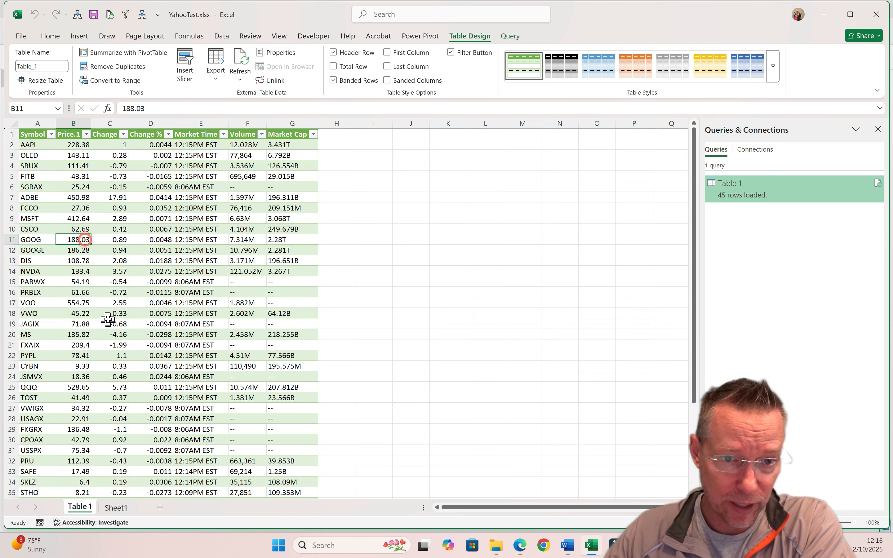
scroll(108, 319, "down", 7)
scroll(110, 322, "up", 7)
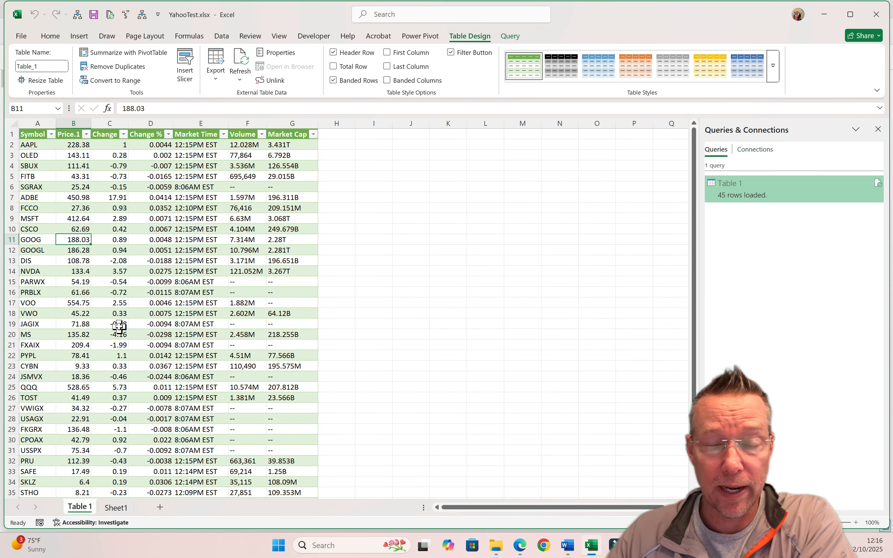